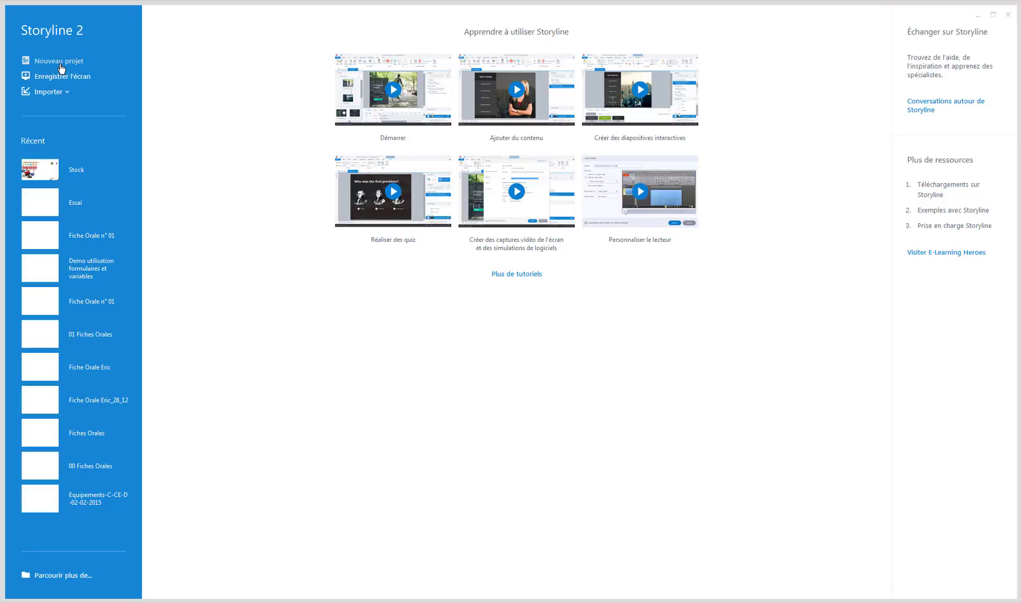
# Step: Start a PowerPoint import and open Powerpoint Storyline.pptx from the shared Desktop folder
pyautogui.click(66, 94)
pyautogui.click(67, 96)
pyautogui.click(67, 96)
pyautogui.click(67, 96)
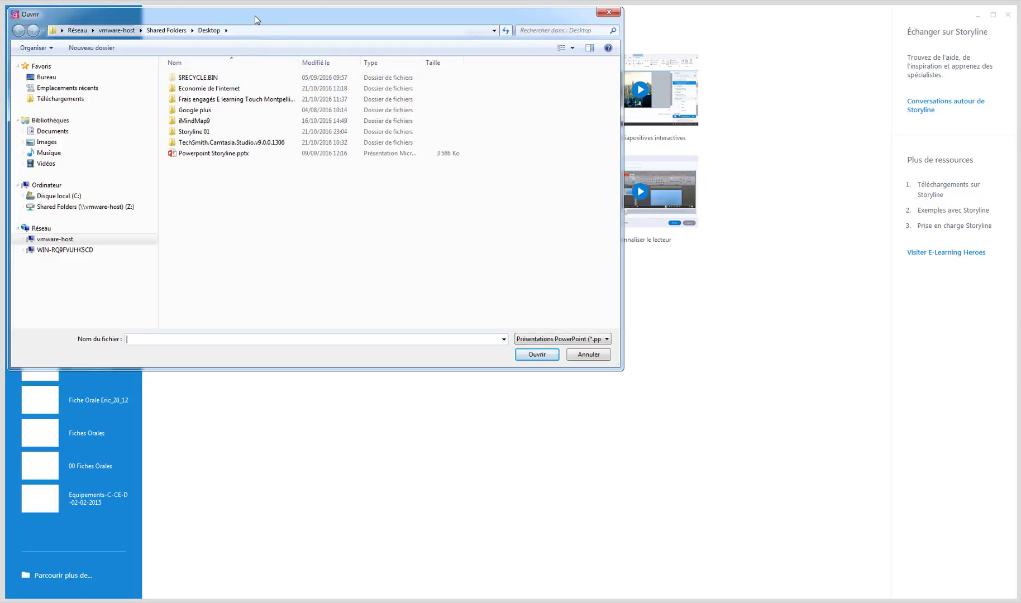
pyautogui.moveTo(256, 20); pyautogui.dragTo(452, 142)
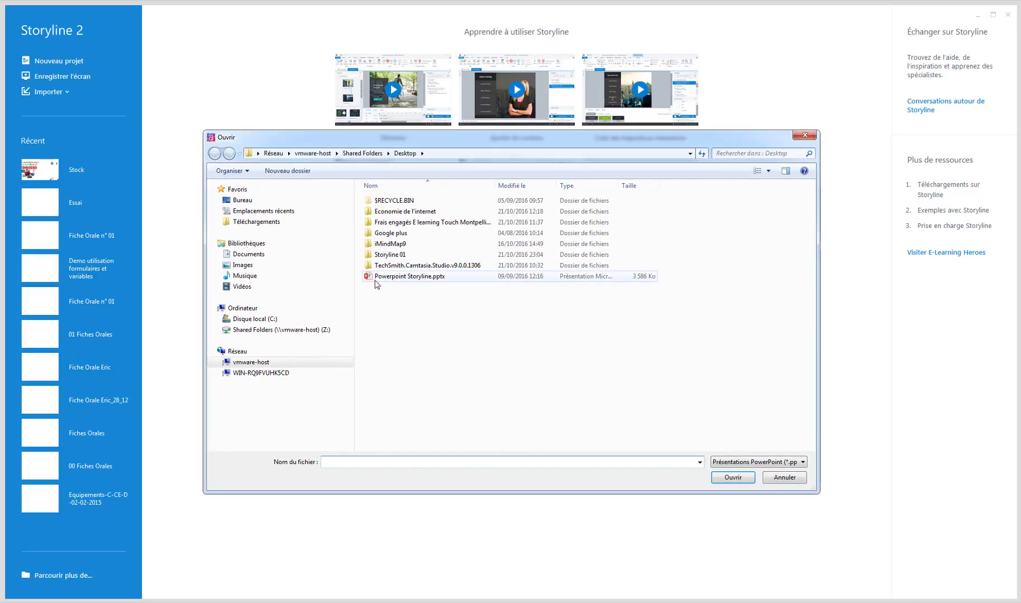
pyautogui.click(403, 278)
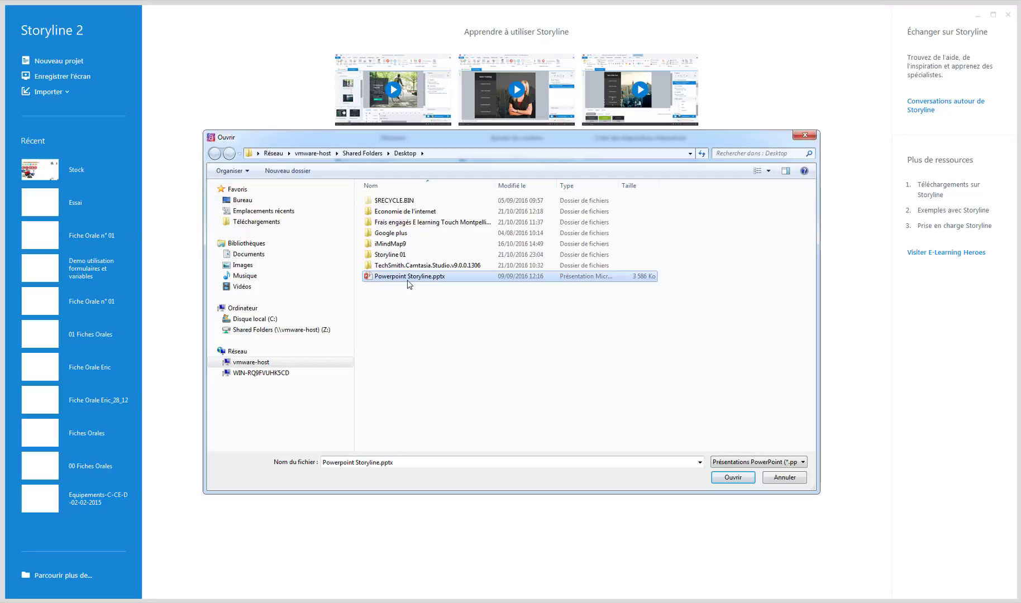
pyautogui.click(734, 478)
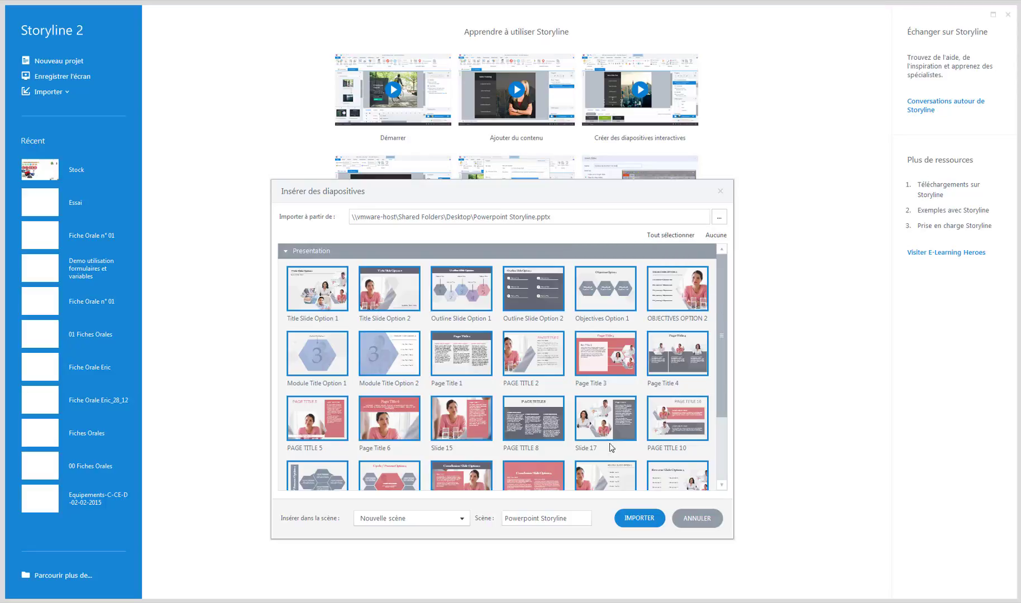
# Step: Clear the slide selection and pick individual slides, including Page Title 3, PAGE TITLE 8, Slide 15 and Page Title 6
pyautogui.moveTo(721, 382); pyautogui.dragTo(721, 429)
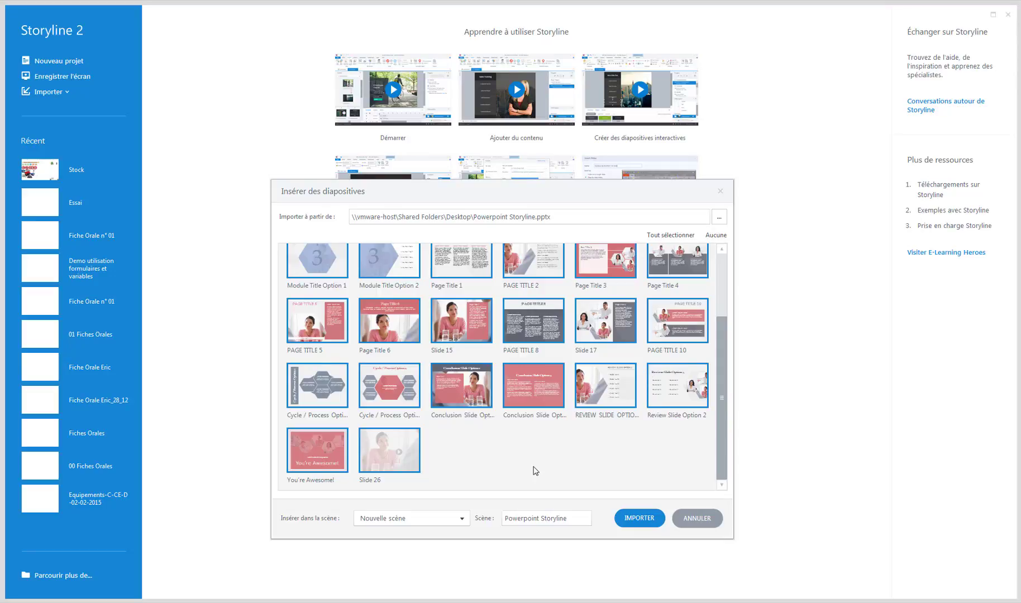
pyautogui.click(718, 238)
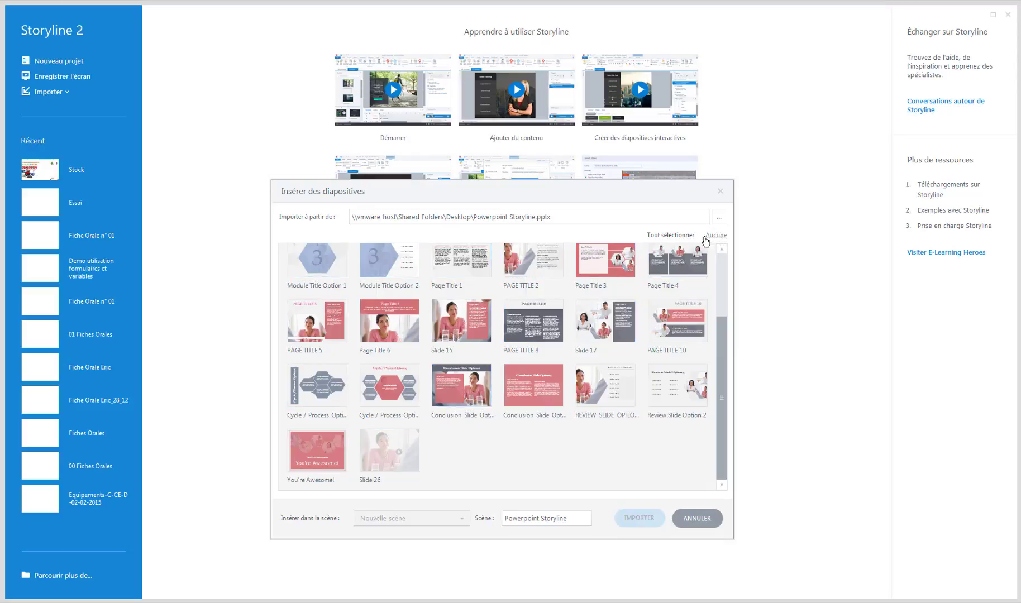
pyautogui.click(599, 267)
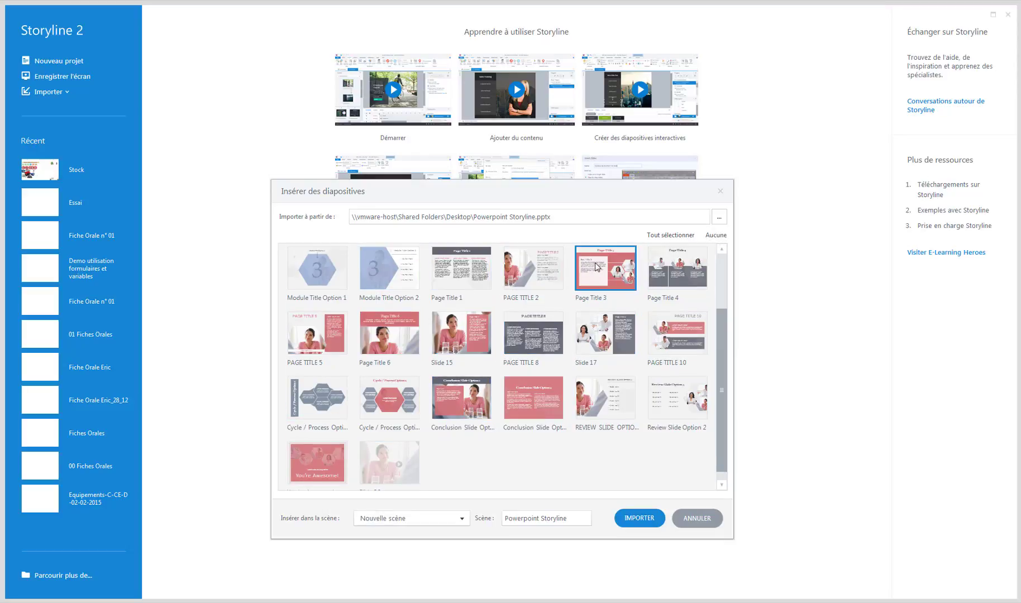
pyautogui.click(530, 331)
pyautogui.click(458, 340)
pyautogui.click(398, 345)
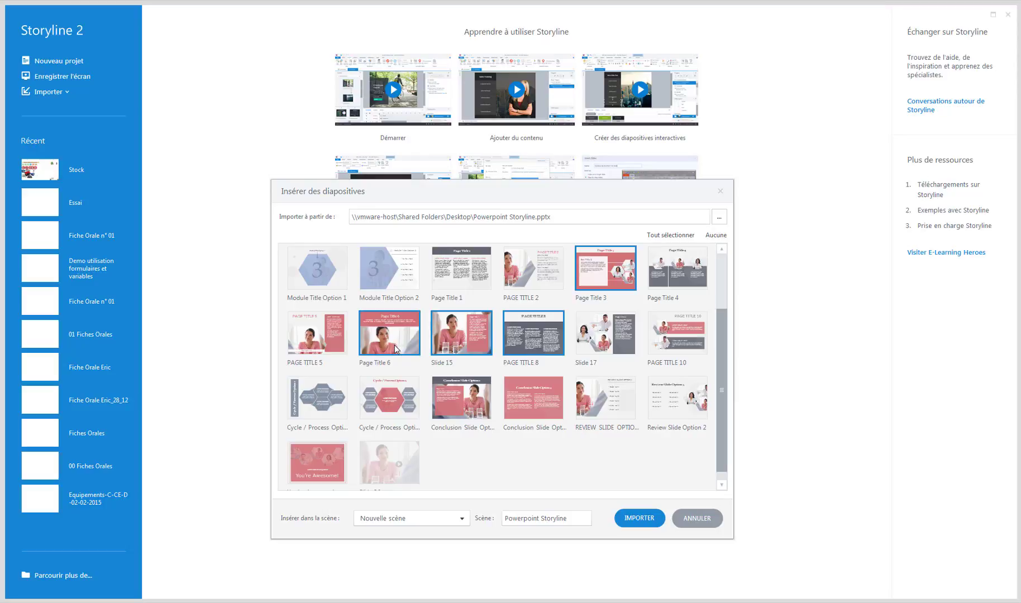
pyautogui.click(393, 389)
pyautogui.click(334, 396)
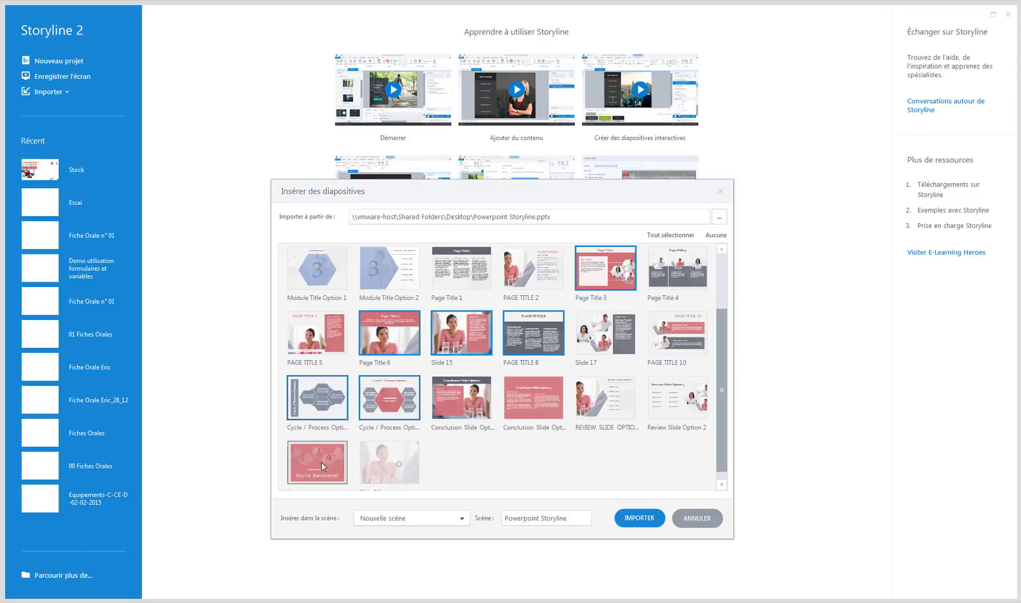
pyautogui.click(322, 462)
pyautogui.click(384, 467)
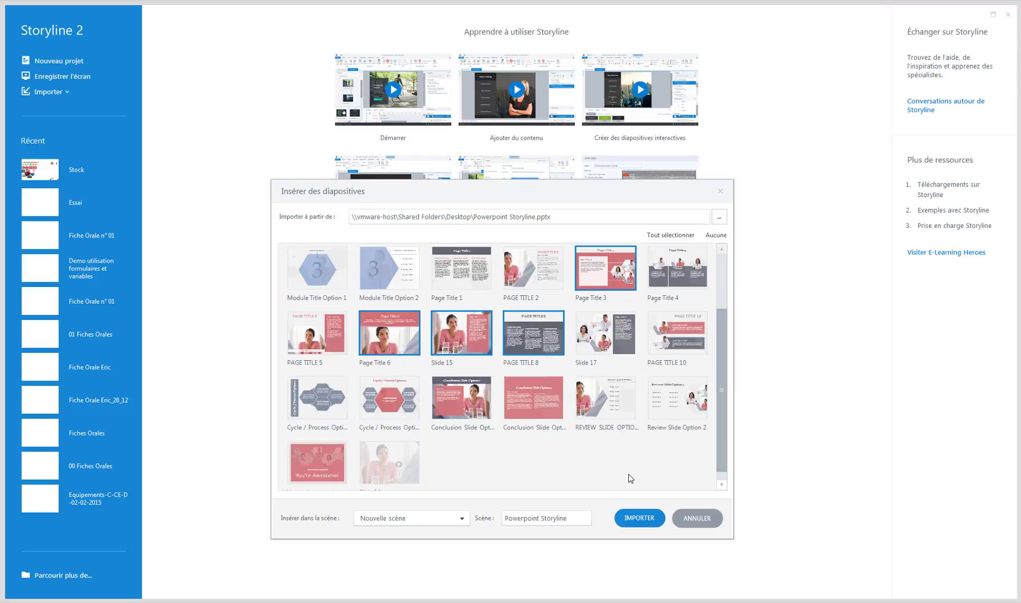
# Step: Select all slides of the presentation and import them into a new scene named Powerpoint Storyline
pyautogui.click(673, 238)
pyautogui.moveTo(722, 333); pyautogui.dragTo(727, 270)
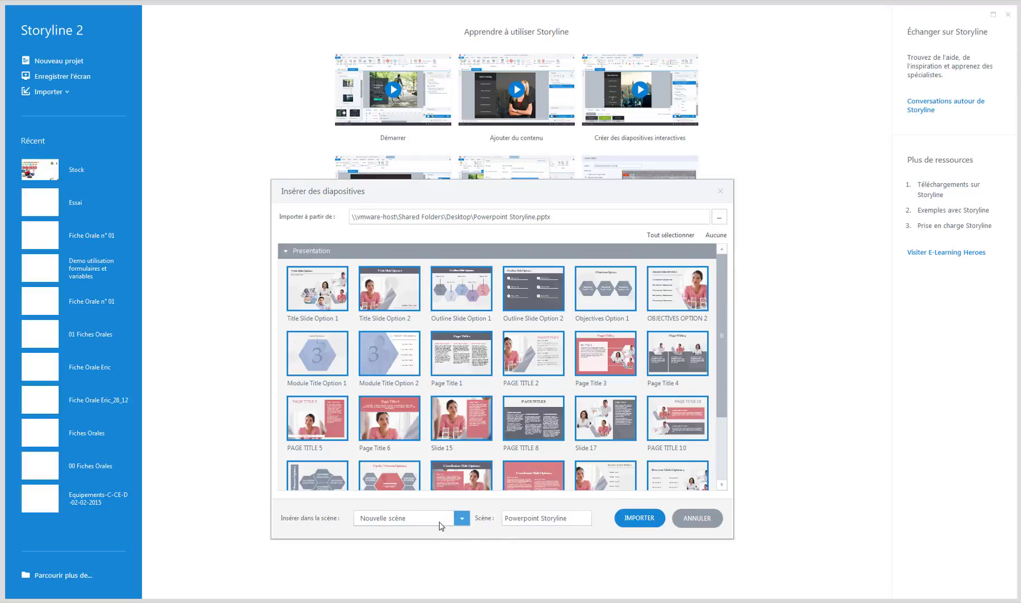
pyautogui.click(462, 522)
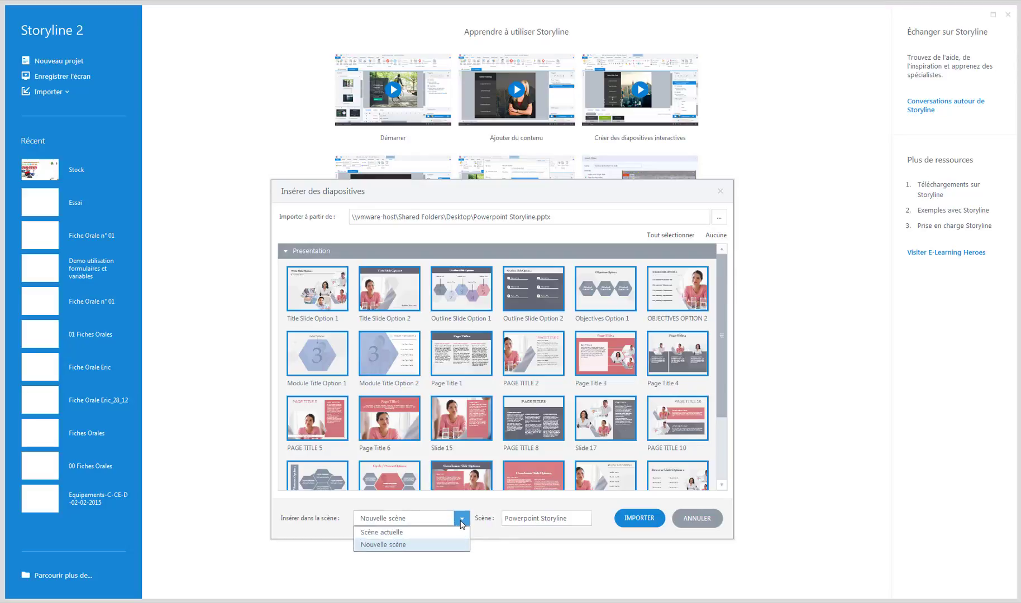
pyautogui.click(391, 544)
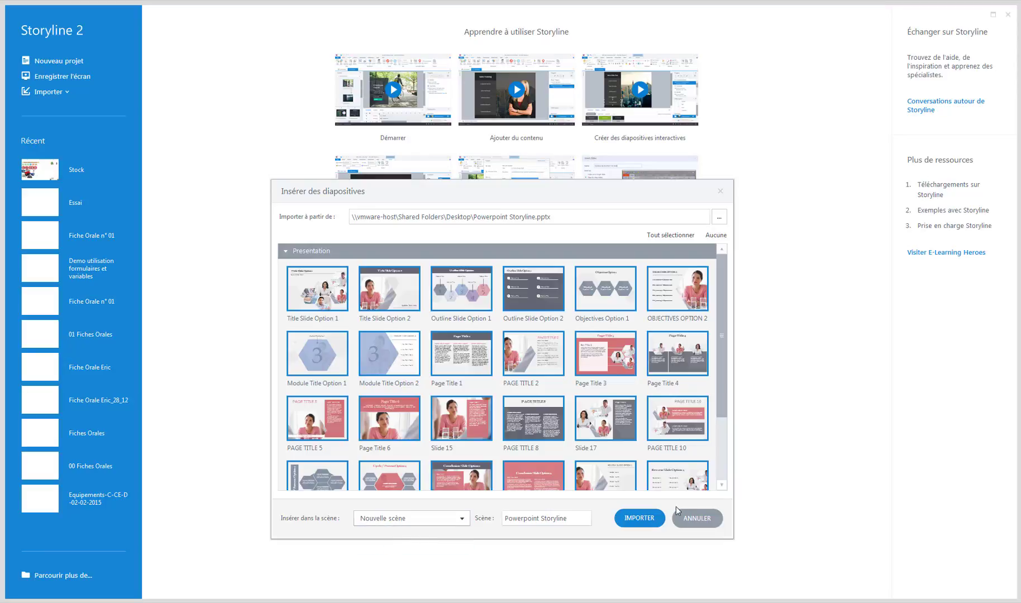
pyautogui.tripleClick(574, 517)
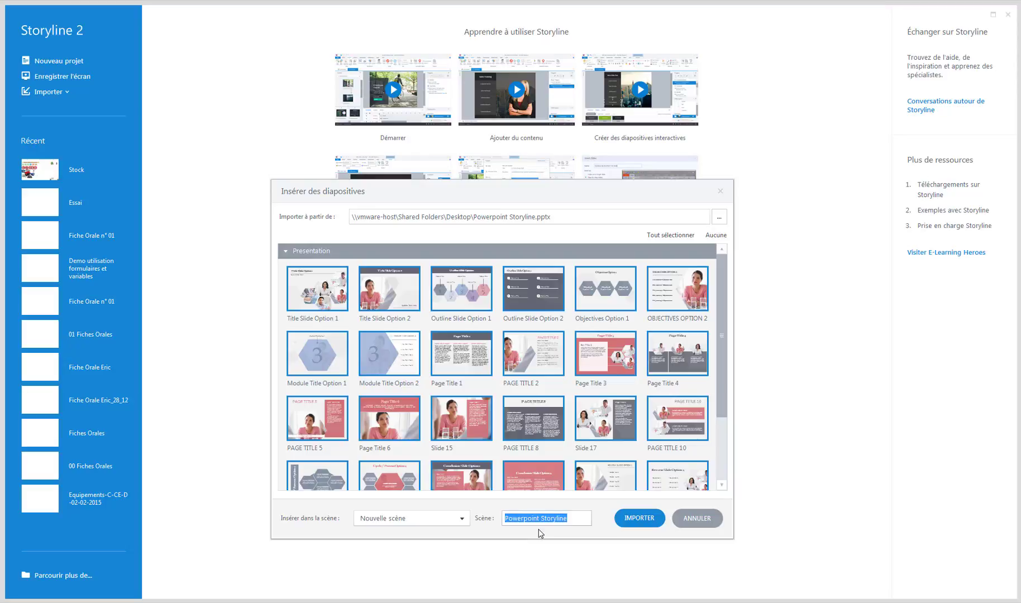
pyautogui.click(643, 522)
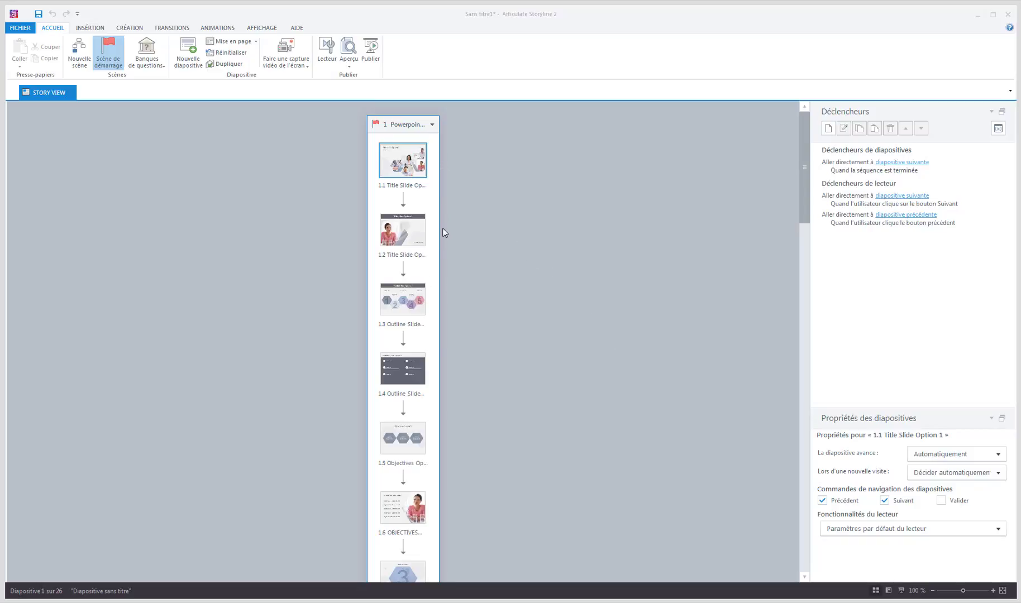
# Step: Look over the imported scene in Story View and launch a preview of it
pyautogui.click(434, 128)
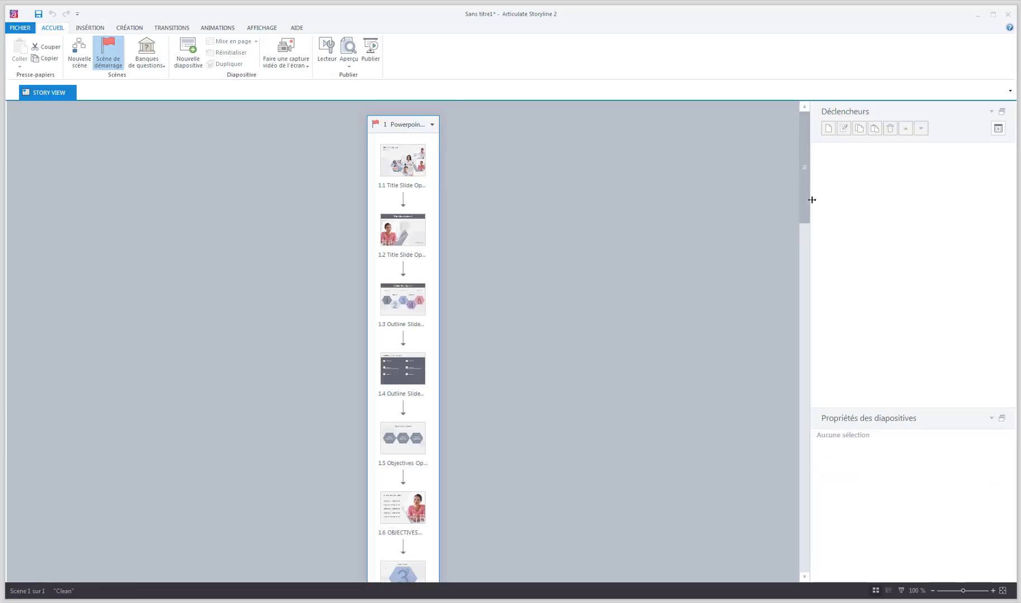
pyautogui.moveTo(805, 191); pyautogui.dragTo(793, 125)
pyautogui.click(347, 52)
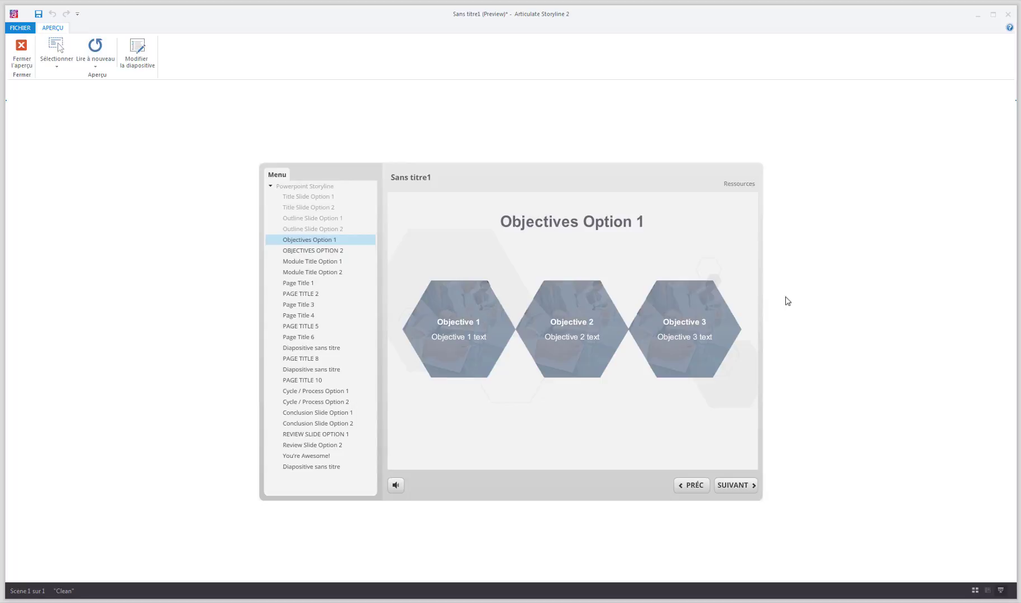
# Step: Page forward through the previewed slides from Objectives Option 1 to Cycle / Process Option 2, checking how the imported content renders
pyautogui.click(732, 486)
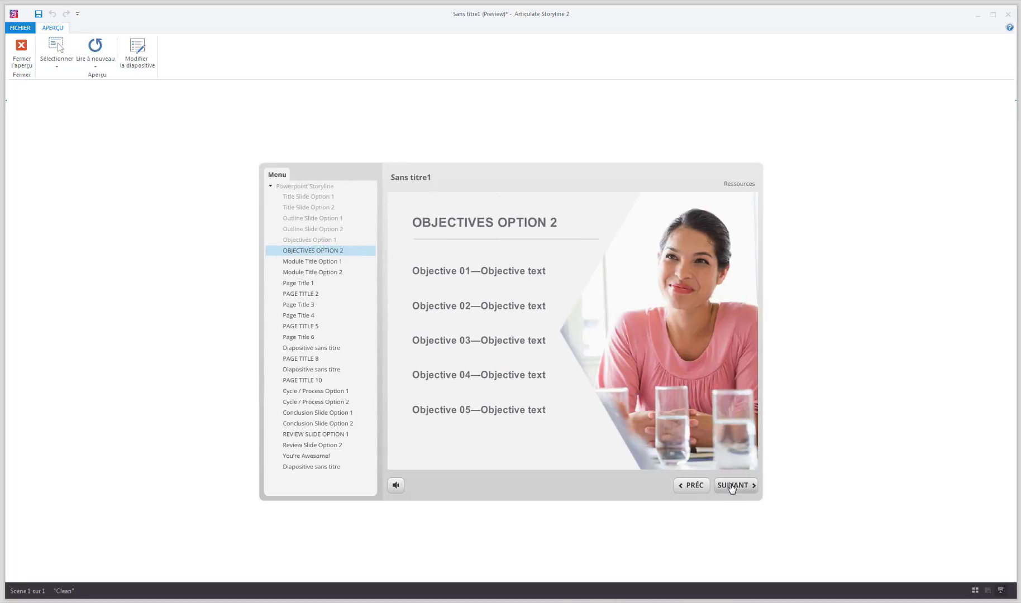
pyautogui.click(732, 486)
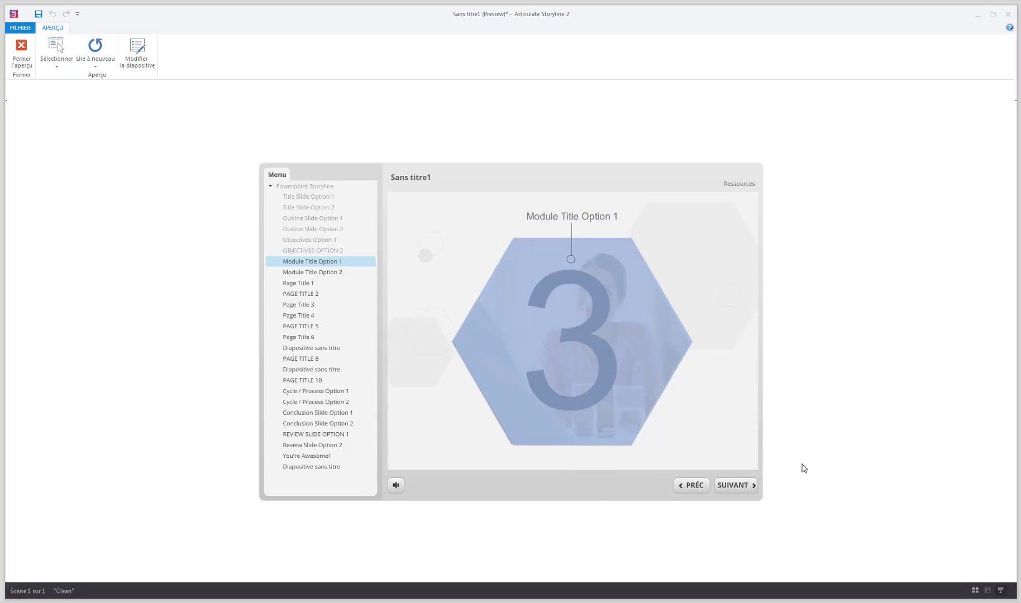
pyautogui.click(737, 488)
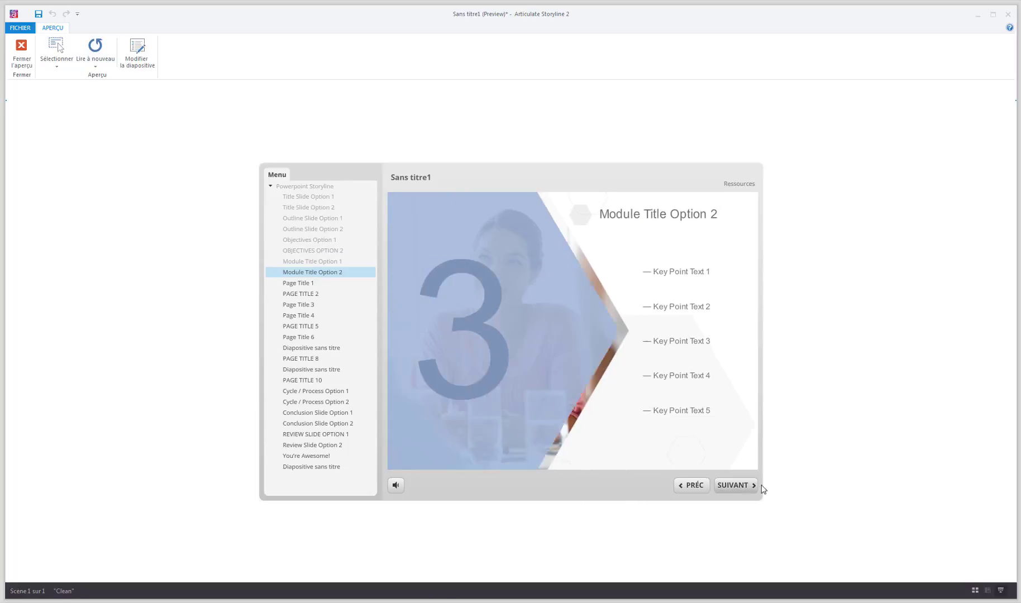
pyautogui.click(728, 487)
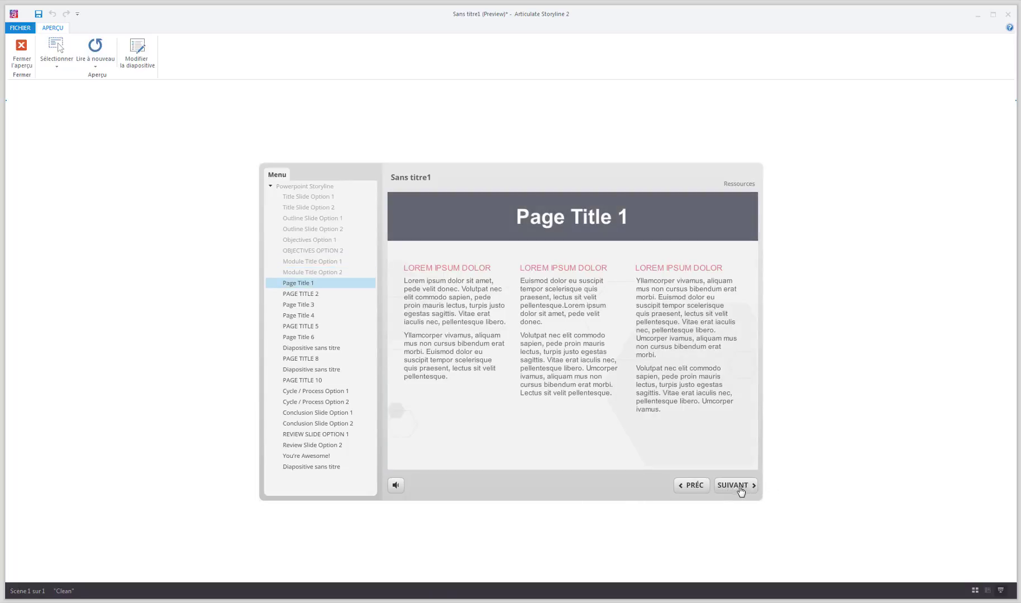
pyautogui.click(731, 491)
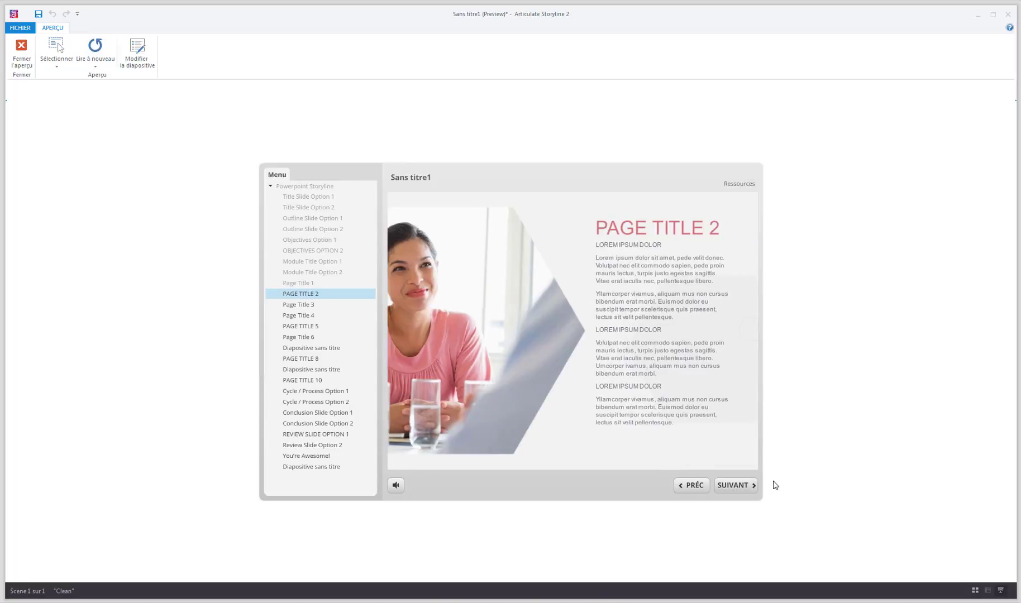
pyautogui.click(727, 491)
pyautogui.click(741, 485)
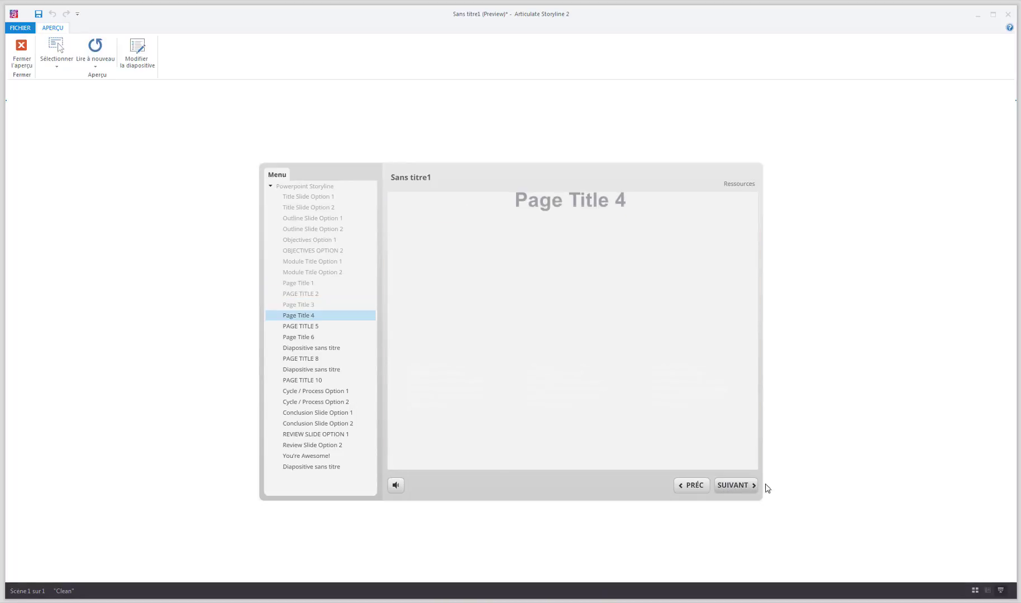
pyautogui.click(735, 487)
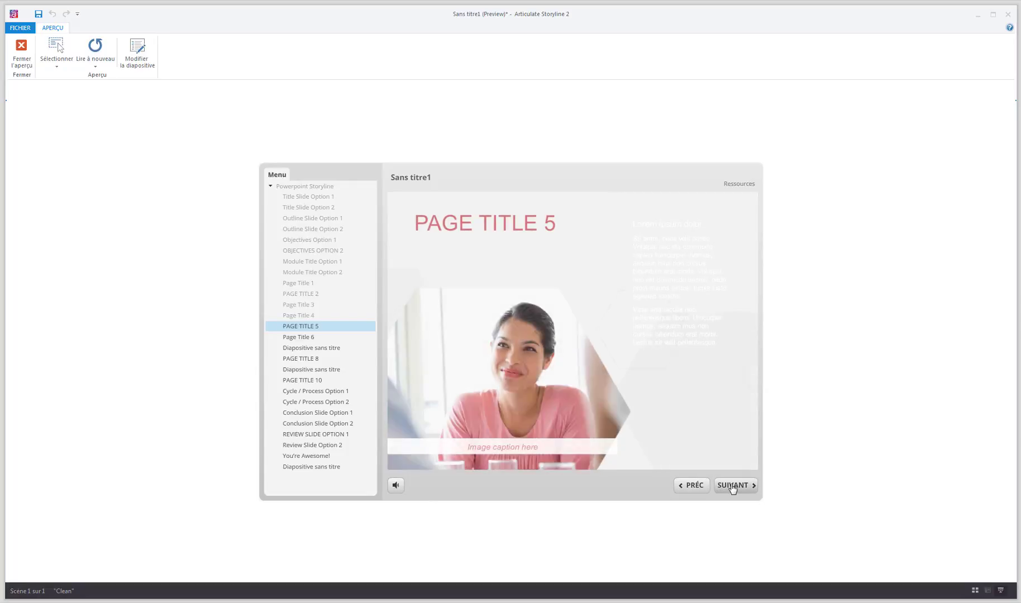
pyautogui.click(733, 487)
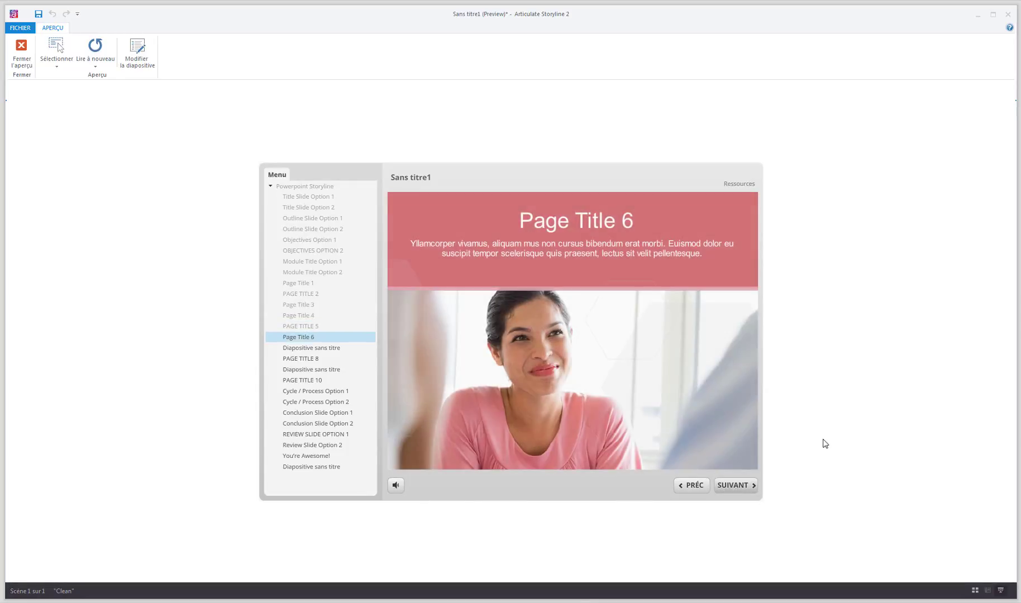
pyautogui.click(733, 487)
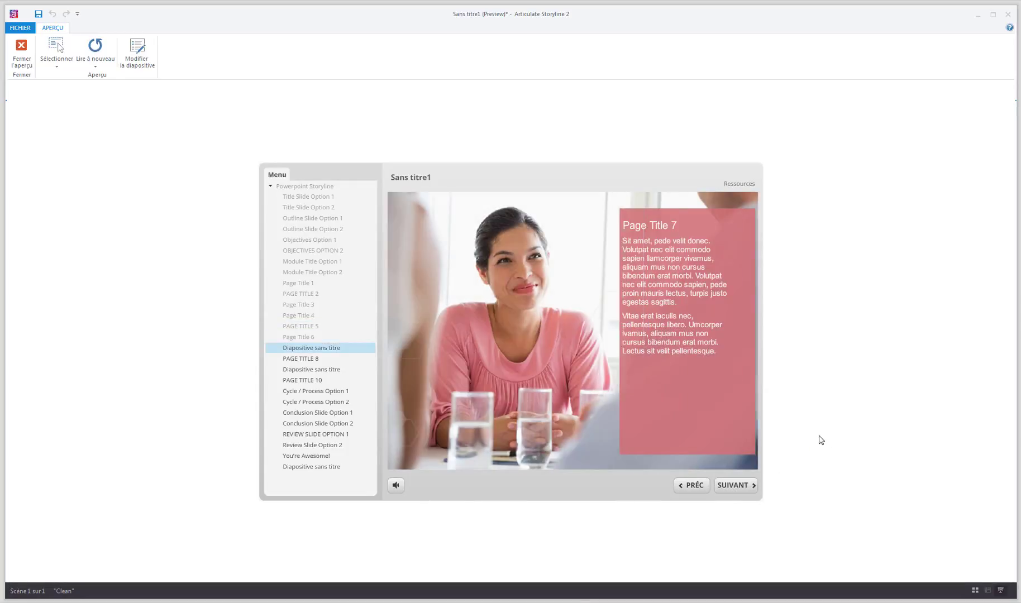
pyautogui.click(733, 487)
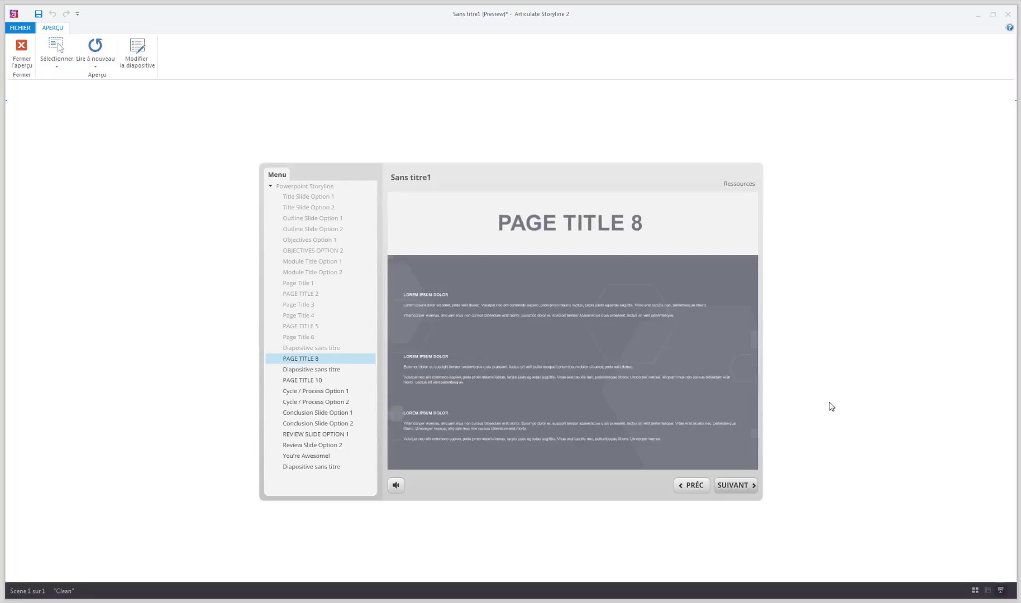
pyautogui.click(730, 490)
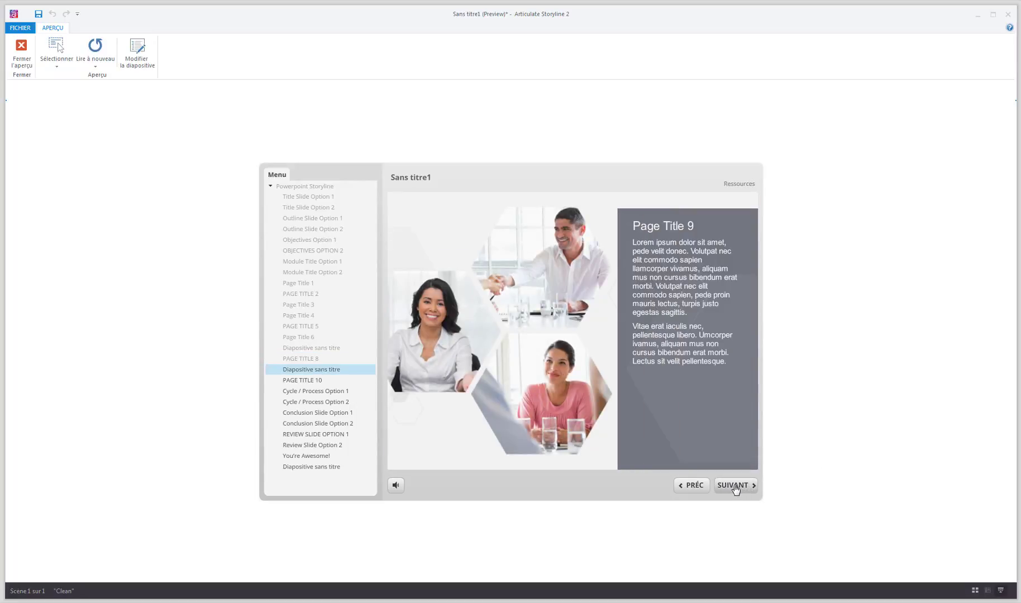
pyautogui.click(735, 489)
pyautogui.click(730, 491)
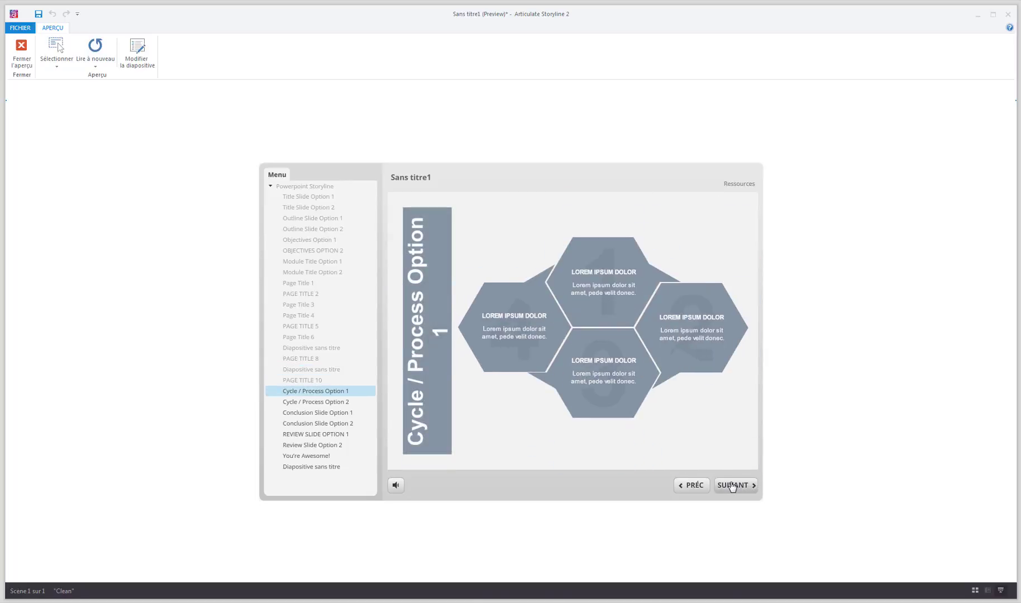
pyautogui.click(733, 486)
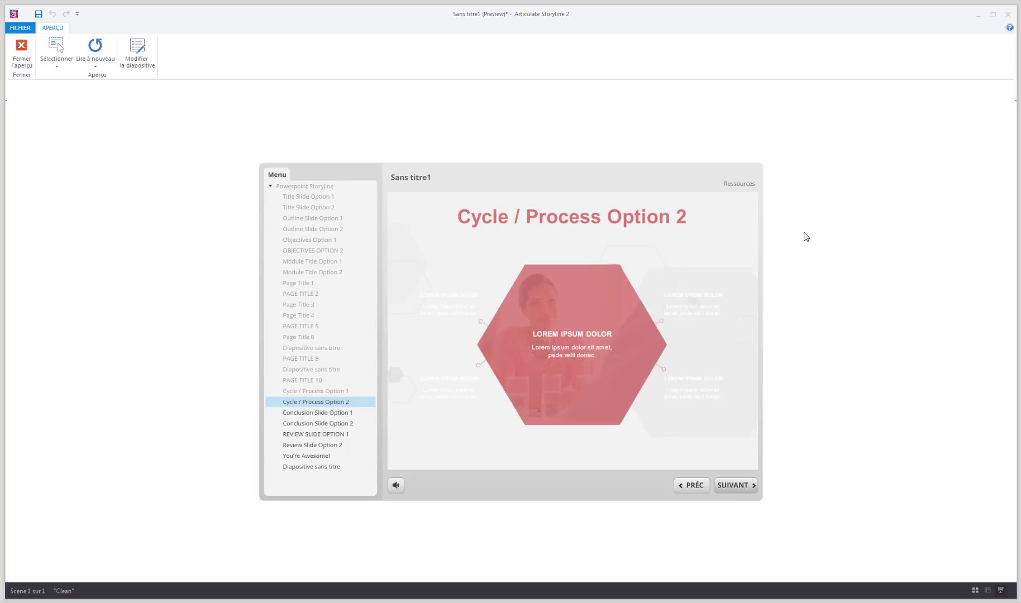